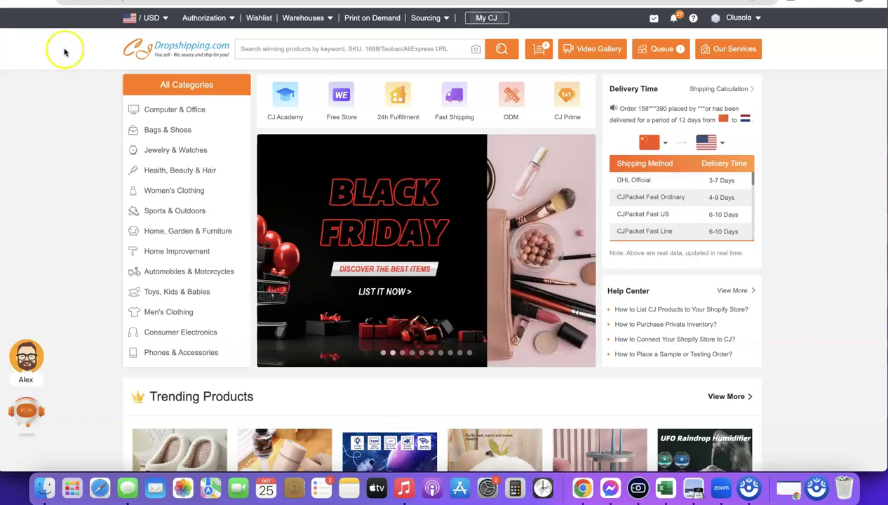
Step: Switch from the CJdropshipping home page to the already-open Shopify admin Themes tab
{"action": "key", "text": "ctrl+Tab"}
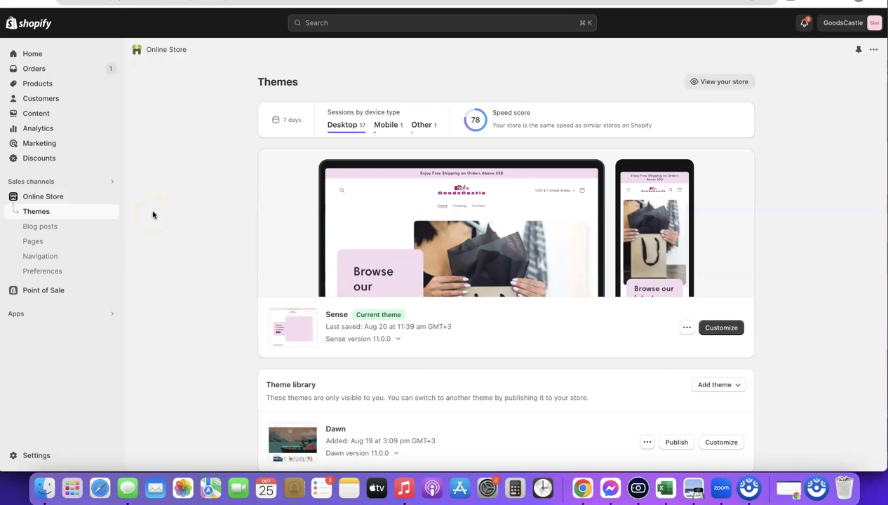
{"action": "key", "text": "ctrl+shift+Tab"}
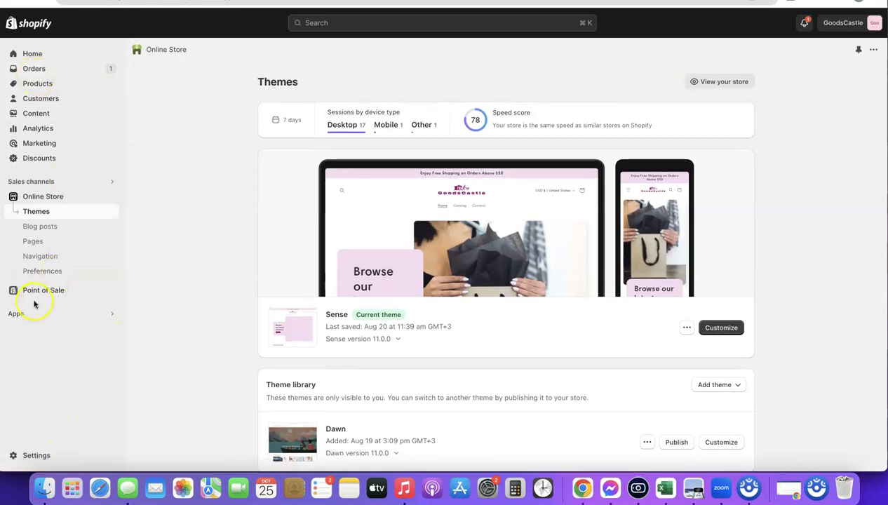
Step: Go from store Settings through Apps and sales channels to the Shopify App Store
{"action": "left_click", "coordinate": [38, 456]}
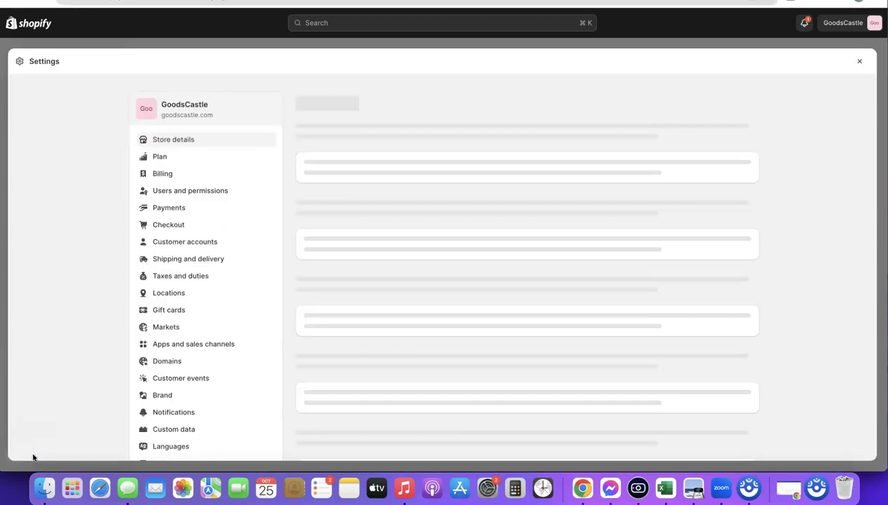
{"action": "scroll", "coordinate": [139, 284], "scroll_direction": "down", "scroll_amount": 1}
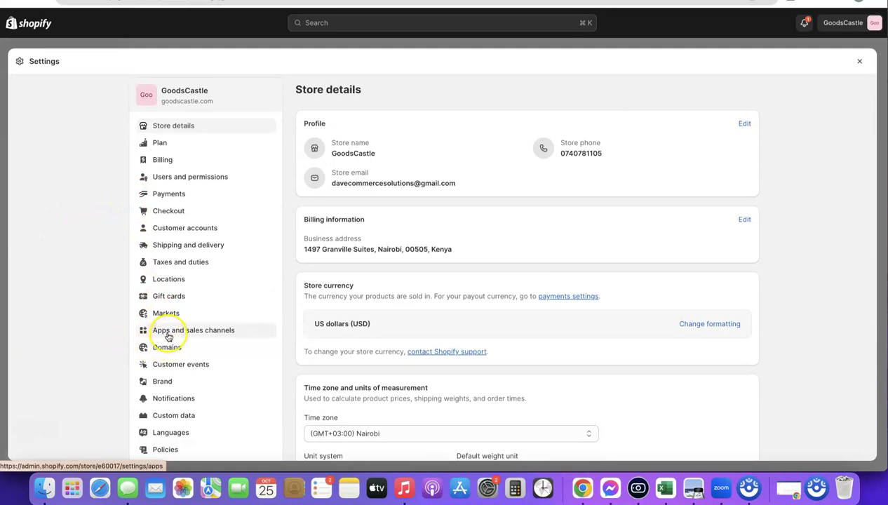
{"action": "left_click", "coordinate": [172, 335]}
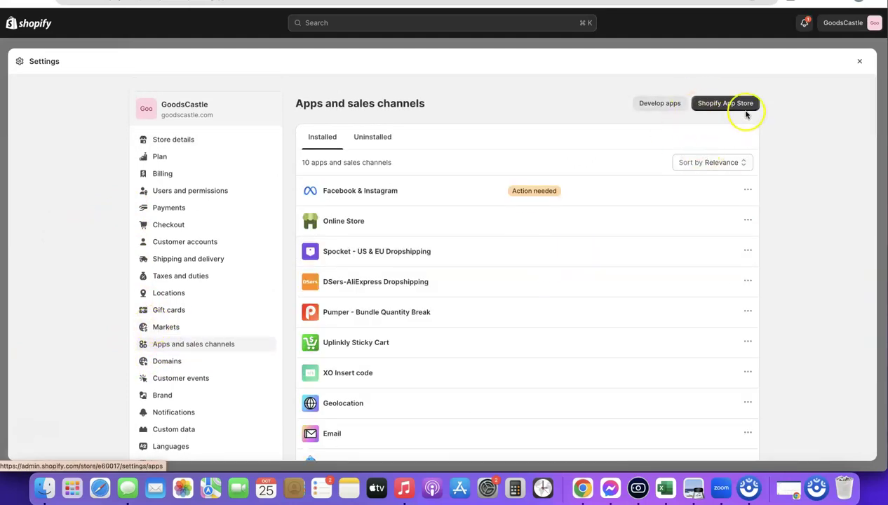
{"action": "left_click", "coordinate": [724, 103]}
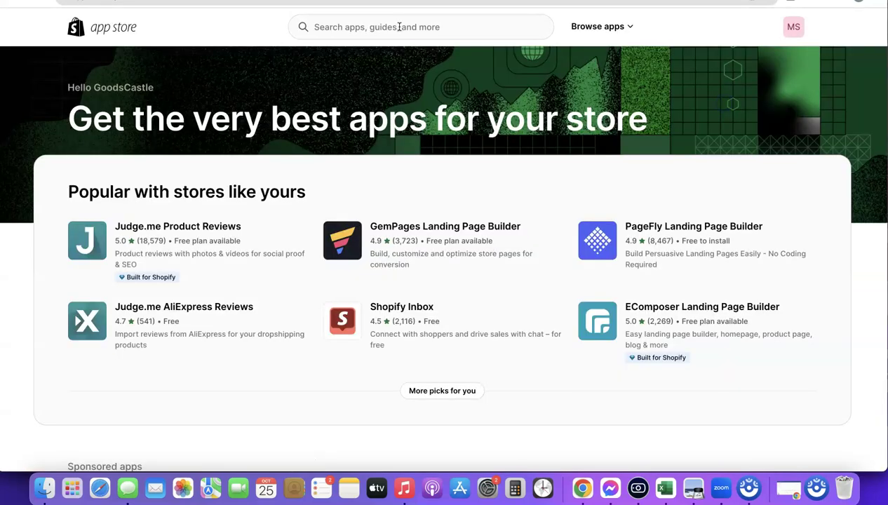
Step: Search the App Store for 'cj dropshipping' and open CJdropshipping: Much Faster
{"action": "left_click", "coordinate": [399, 26]}
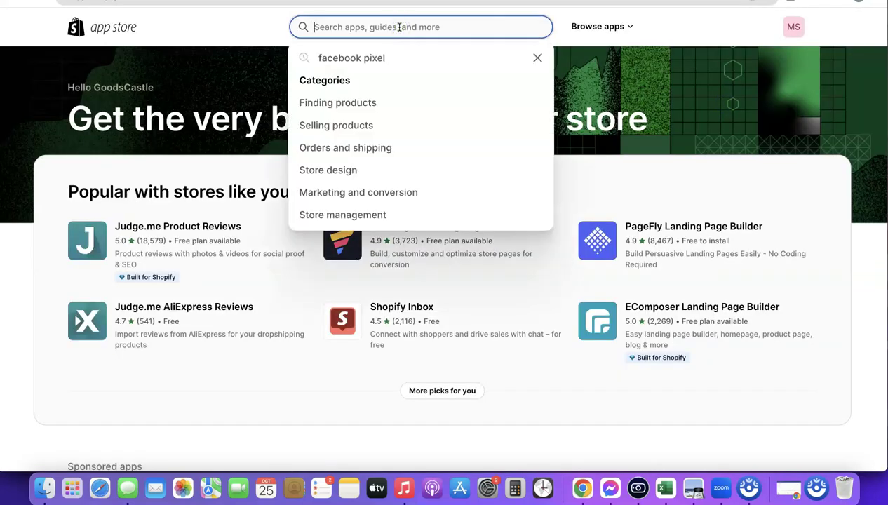
{"action": "type", "text": "CJ d"}
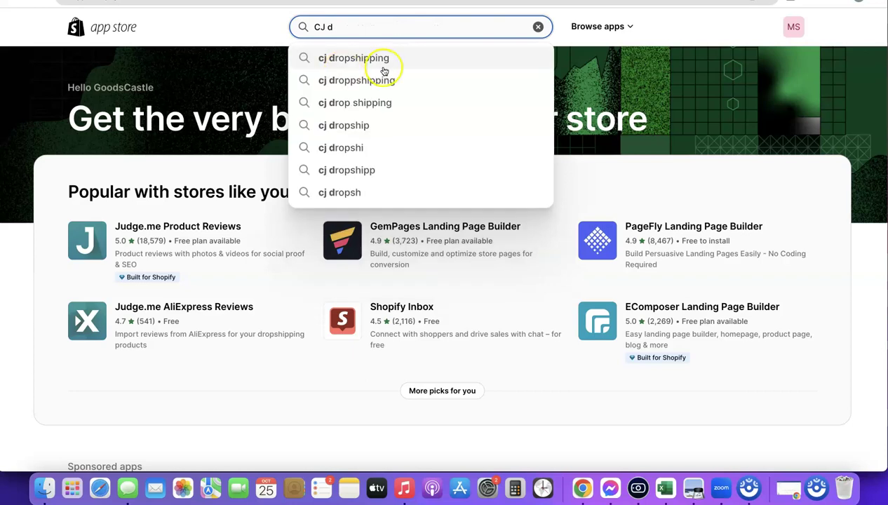
{"action": "left_click", "coordinate": [345, 60]}
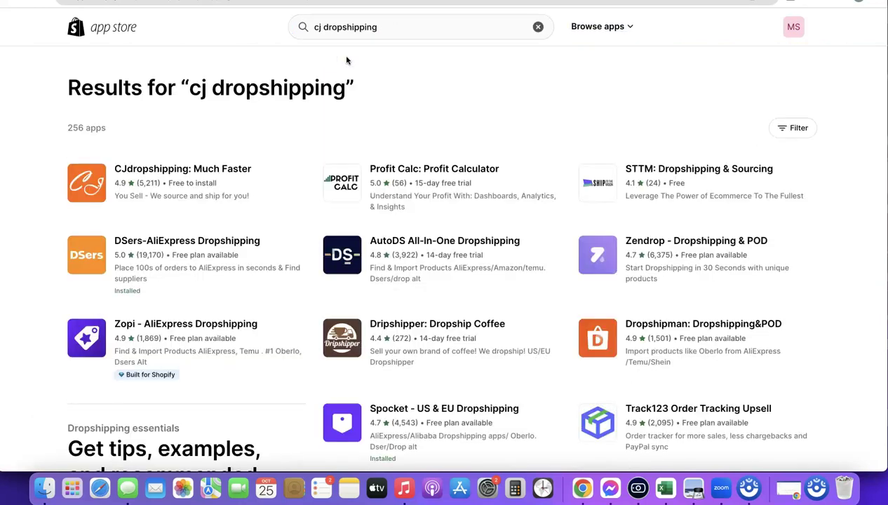
{"action": "scroll", "coordinate": [173, 154], "scroll_direction": "down", "scroll_amount": 1}
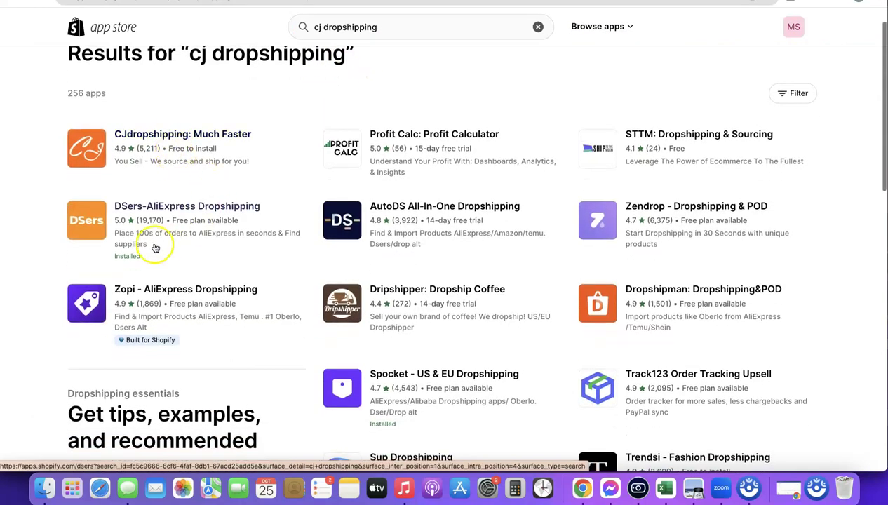
{"action": "left_click", "coordinate": [147, 134]}
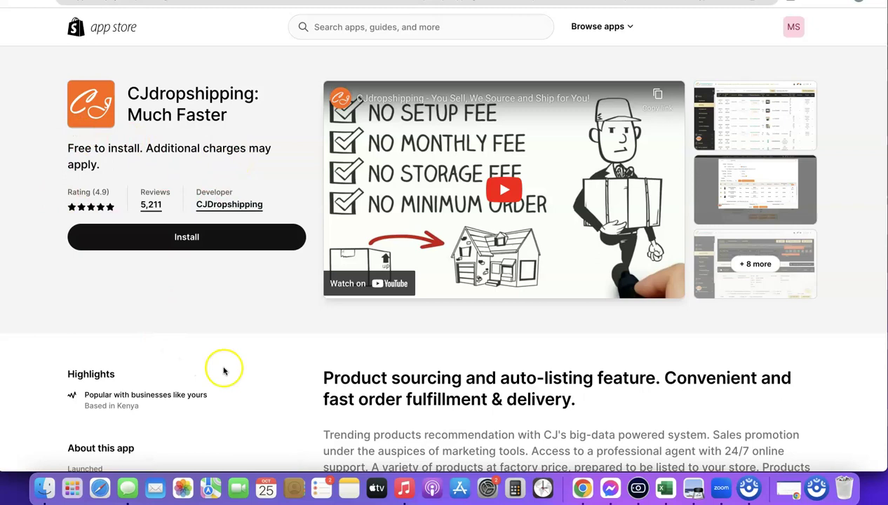
Step: Install CJdropshipping: Much Faster and approve its requested permissions
{"action": "left_click", "coordinate": [184, 240]}
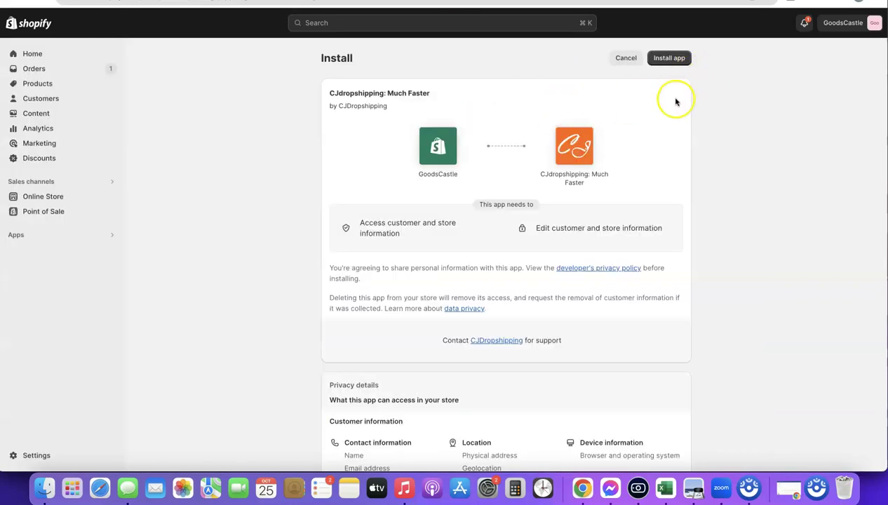
{"action": "left_click", "coordinate": [670, 59]}
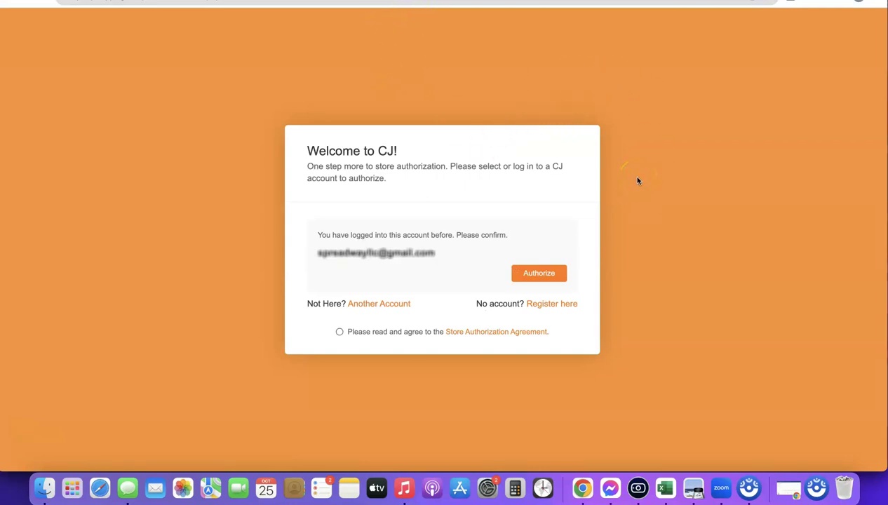
Step: Authorize the Shopify store with the existing CJ account and confirm the authorization agreement
{"action": "left_click", "coordinate": [539, 277]}
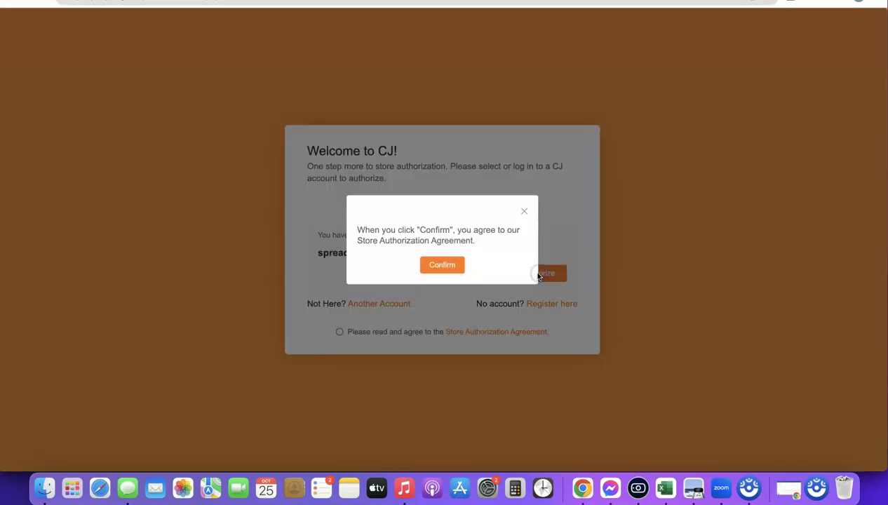
{"action": "left_click", "coordinate": [442, 265]}
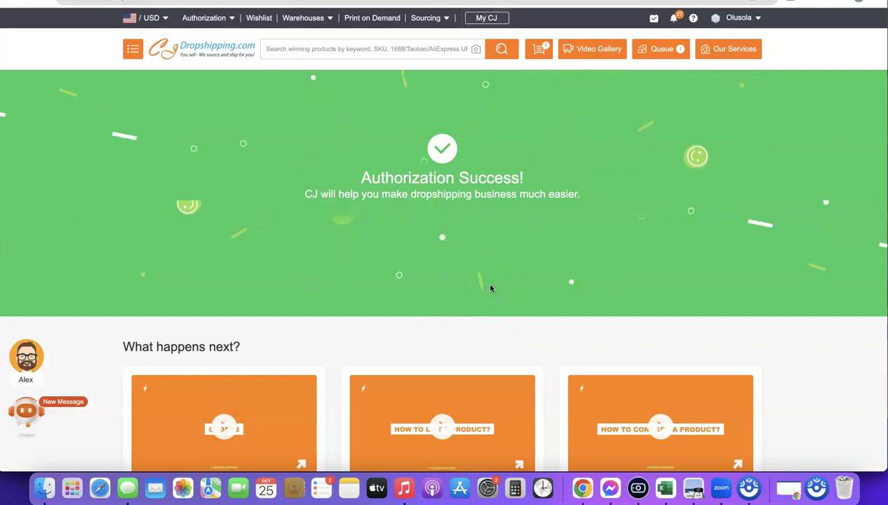
{"action": "scroll", "coordinate": [521, 254], "scroll_direction": "down", "scroll_amount": 5}
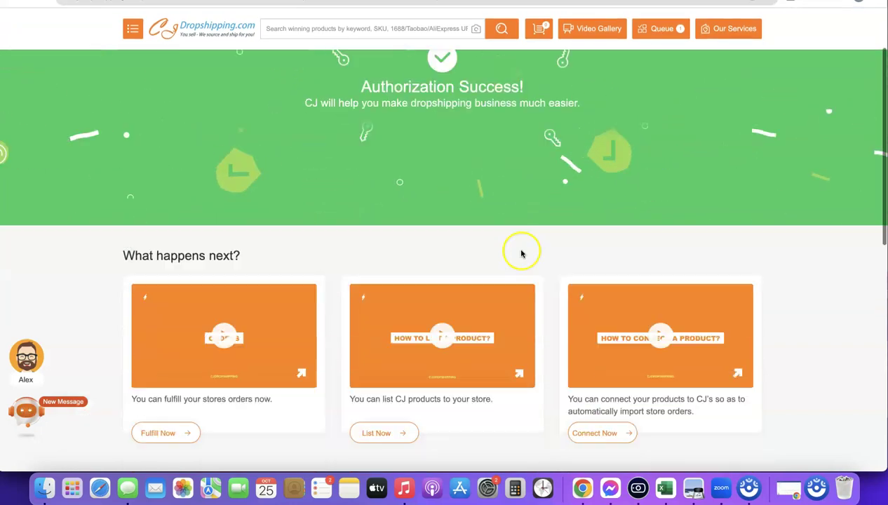
{"action": "scroll", "coordinate": [521, 254], "scroll_direction": "down", "scroll_amount": 3}
{"action": "scroll", "coordinate": [521, 254], "scroll_direction": "up", "scroll_amount": 3}
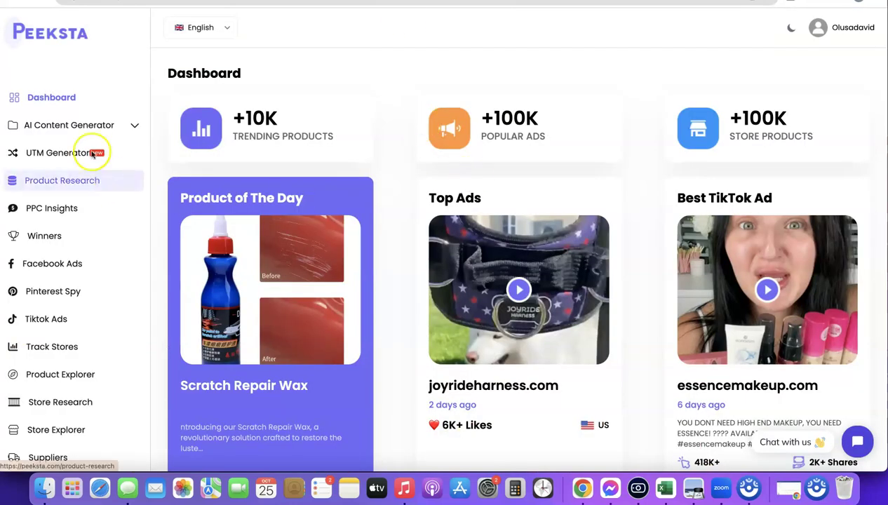
Step: Copy the LightUp Guitar Pick product name from Peeksta's Winners list
{"action": "scroll", "coordinate": [55, 205], "scroll_direction": "down", "scroll_amount": 2}
{"action": "scroll", "coordinate": [56, 204], "scroll_direction": "down", "scroll_amount": 5}
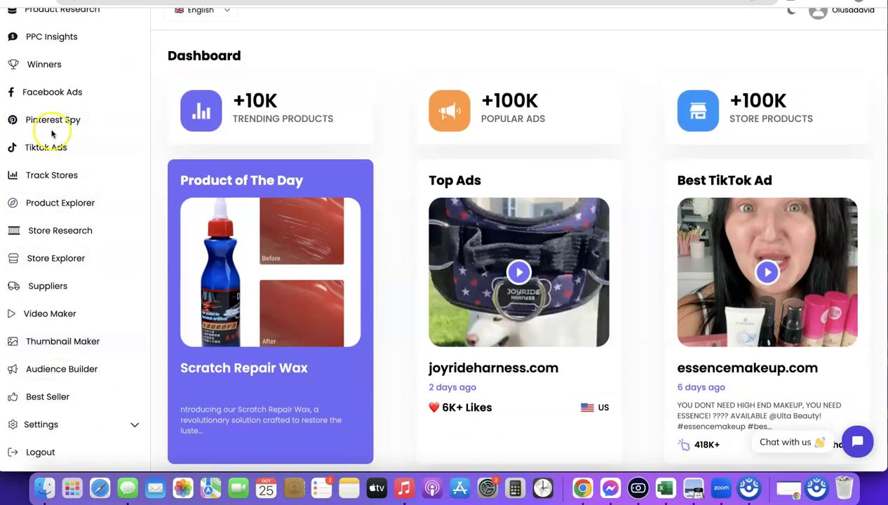
{"action": "left_click", "coordinate": [44, 70]}
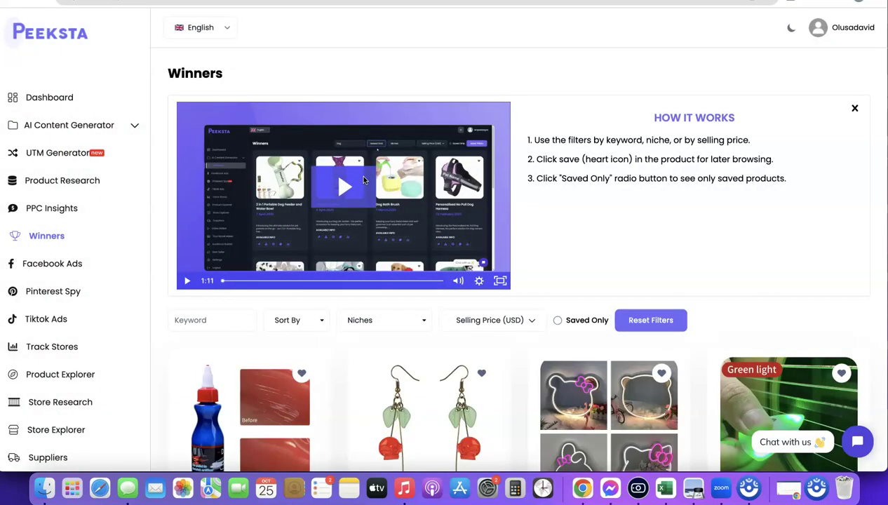
{"action": "scroll", "coordinate": [363, 180], "scroll_direction": "down", "scroll_amount": 1}
{"action": "right_click", "coordinate": [650, 246]}
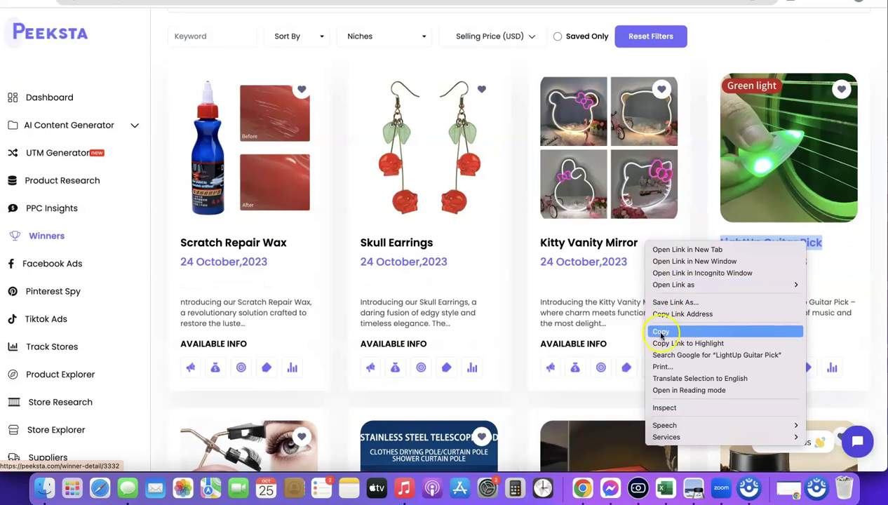
{"action": "left_click", "coordinate": [660, 333]}
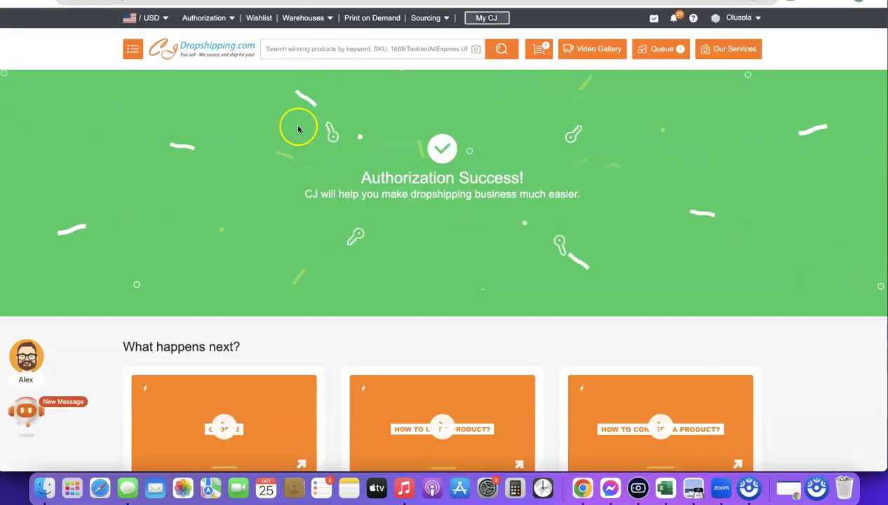
Step: Return to the CJ home page and find Color Guitar Pick Accessories at $0.80
{"action": "left_click", "coordinate": [229, 49]}
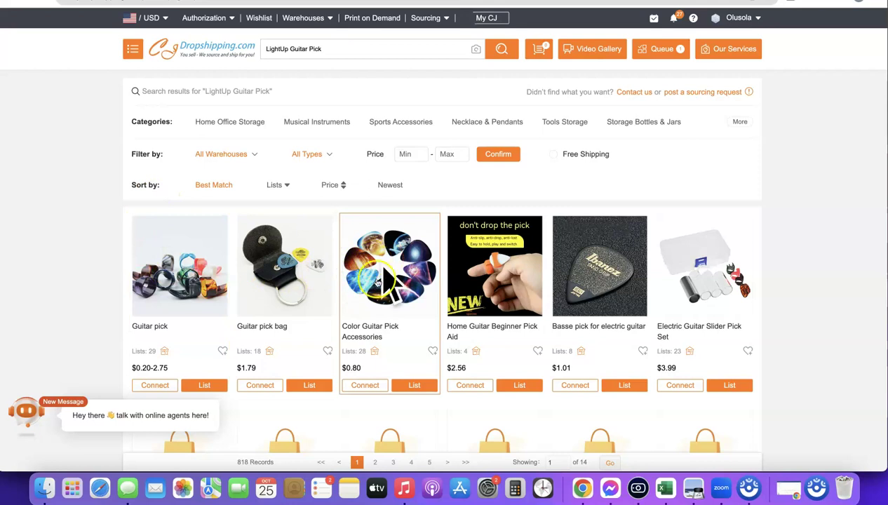
{"action": "mouse_move", "coordinate": [382, 277]}
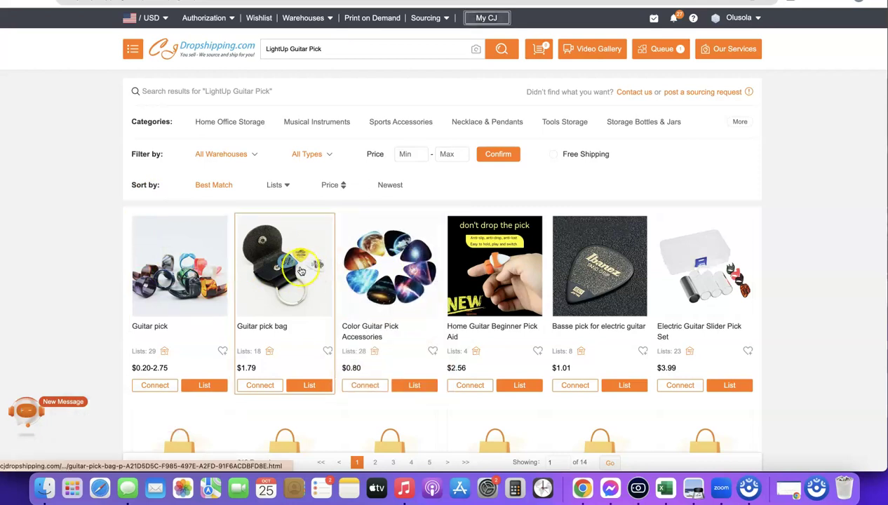
{"action": "scroll", "coordinate": [72, 204], "scroll_direction": "down", "scroll_amount": 1}
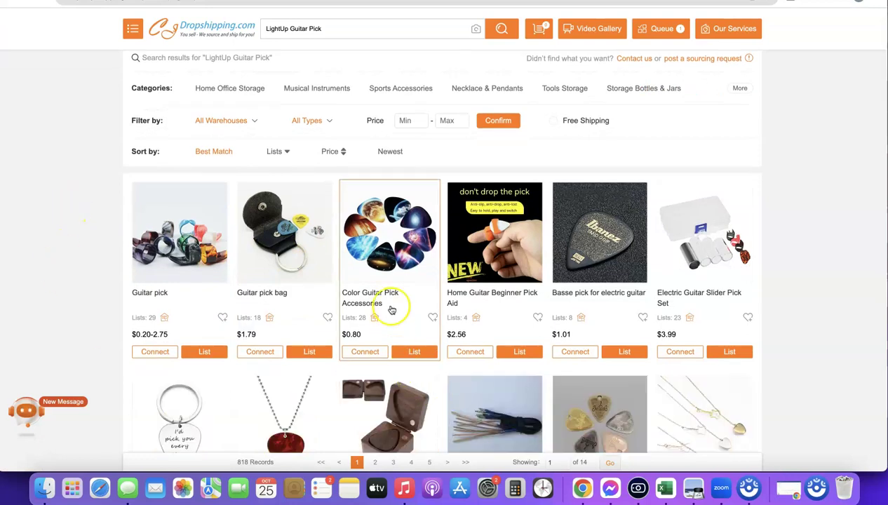
{"action": "scroll", "coordinate": [392, 294], "scroll_direction": "down", "scroll_amount": 1}
{"action": "mouse_move", "coordinate": [359, 317]}
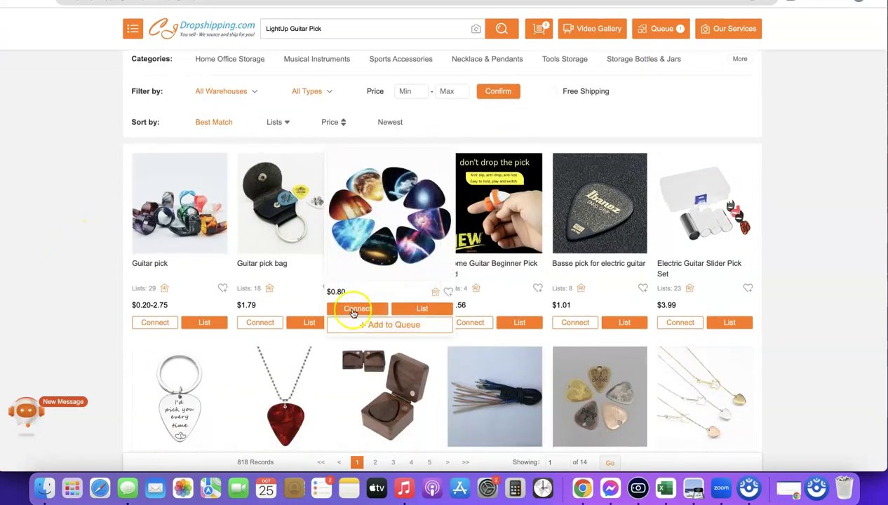
{"action": "left_click", "coordinate": [359, 314]}
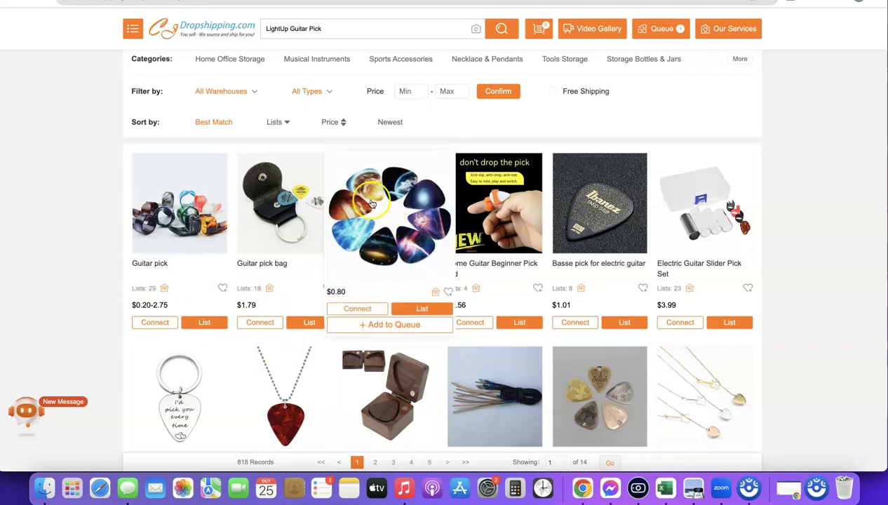
Step: Start listing Color Guitar Pick Accessories and open its product details for editing
{"action": "left_click", "coordinate": [422, 310]}
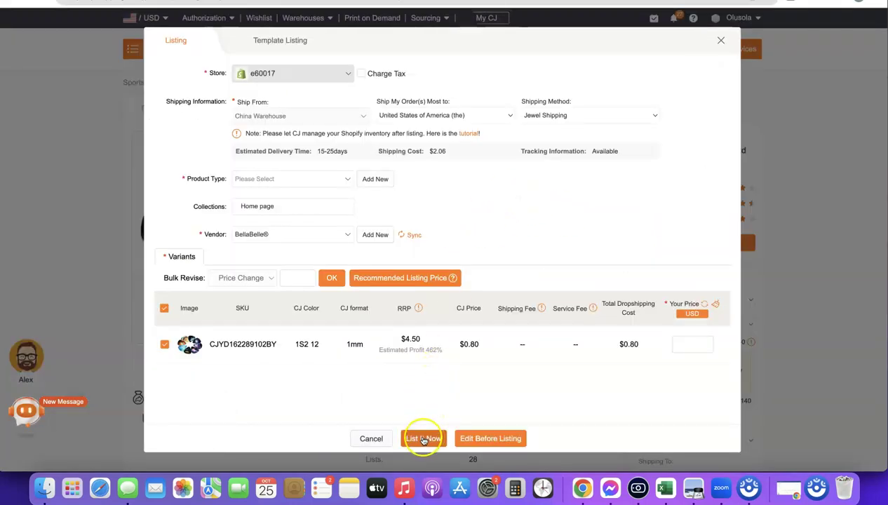
{"action": "left_click", "coordinate": [489, 439]}
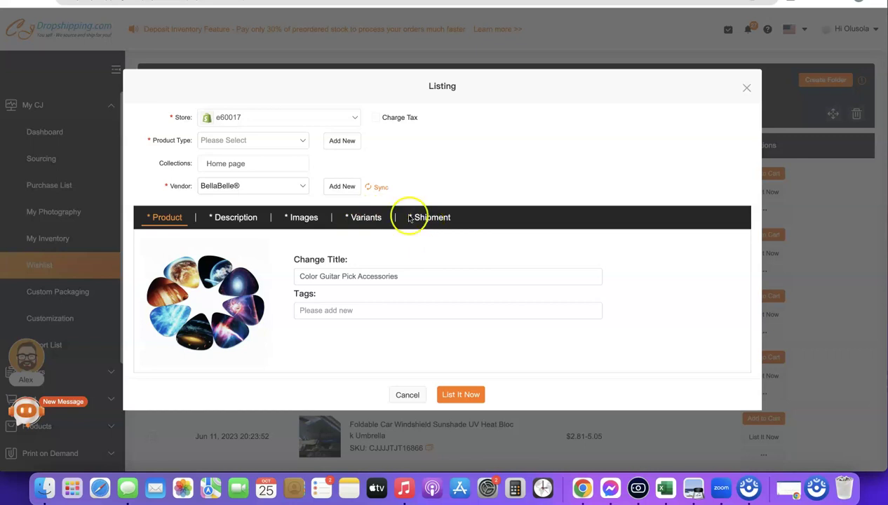
{"action": "left_click", "coordinate": [406, 277]}
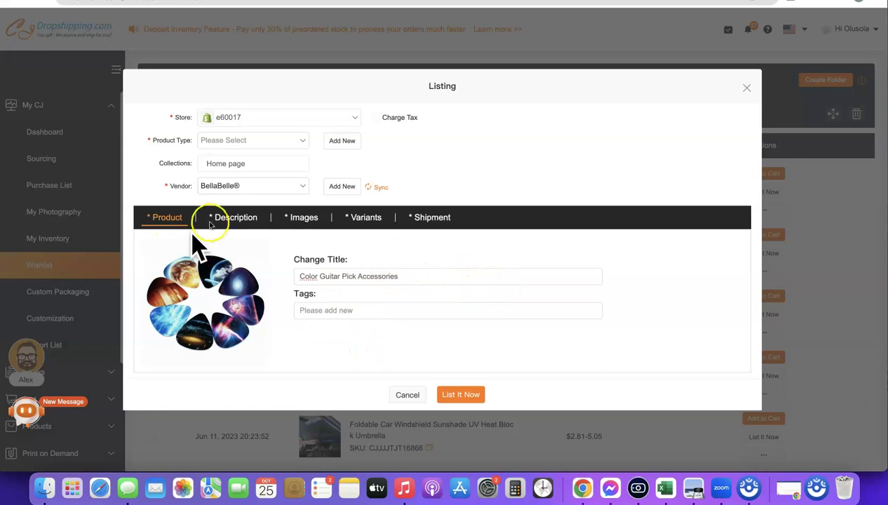
Step: Delete all the supplier's text and images from the product description
{"action": "left_click", "coordinate": [229, 219]}
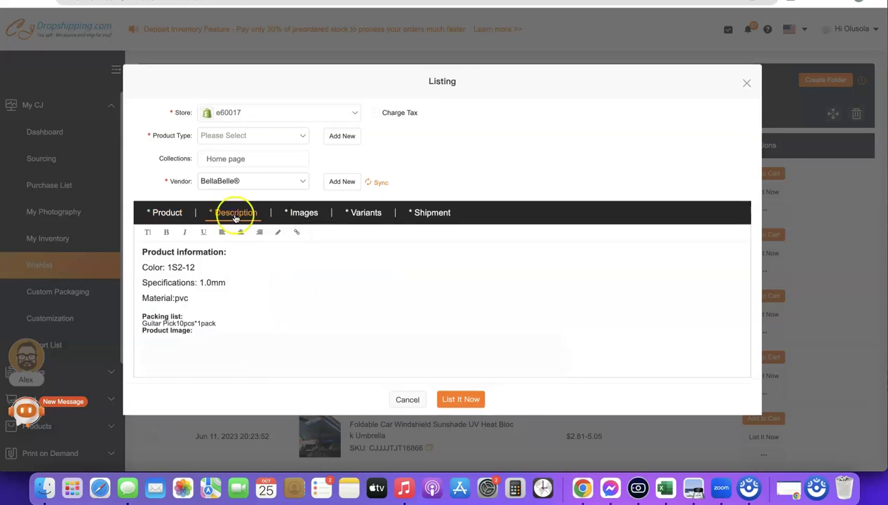
{"action": "scroll", "coordinate": [258, 293], "scroll_direction": "down", "scroll_amount": 10}
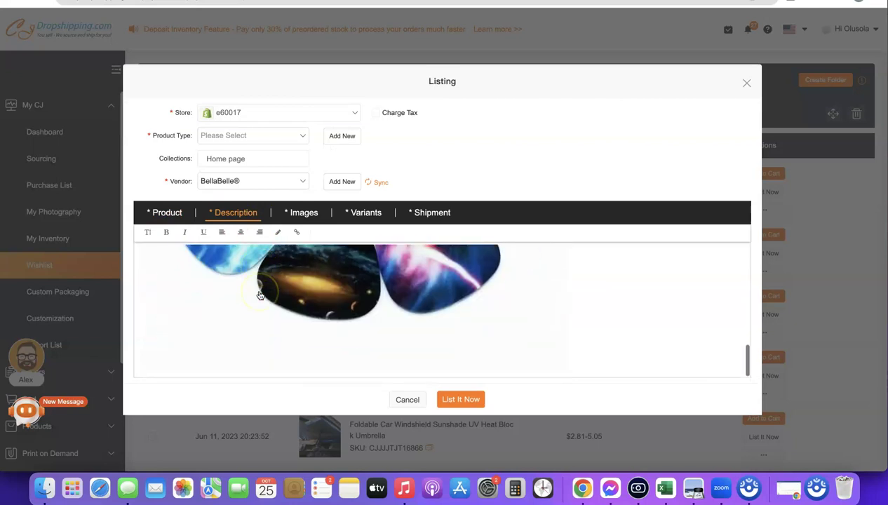
{"action": "scroll", "coordinate": [257, 293], "scroll_direction": "up", "scroll_amount": 10}
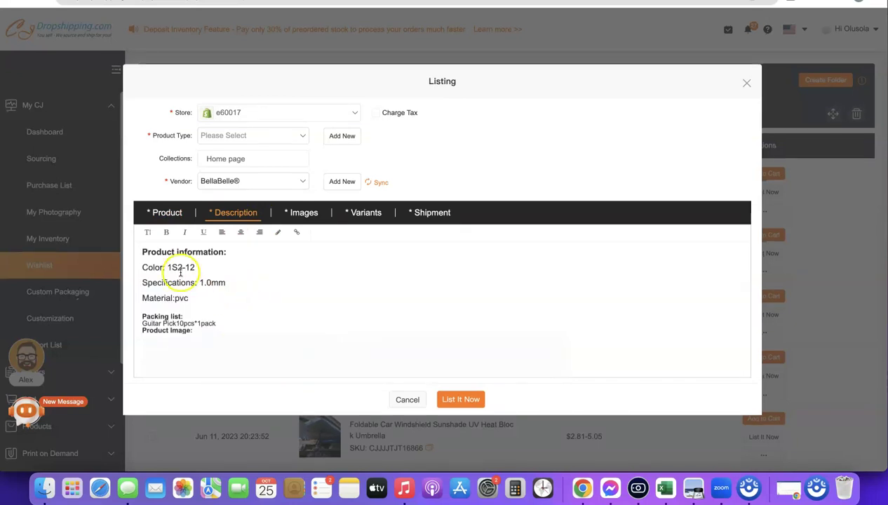
{"action": "left_click_drag", "start_coordinate": [142, 254], "coordinate": [345, 398]}
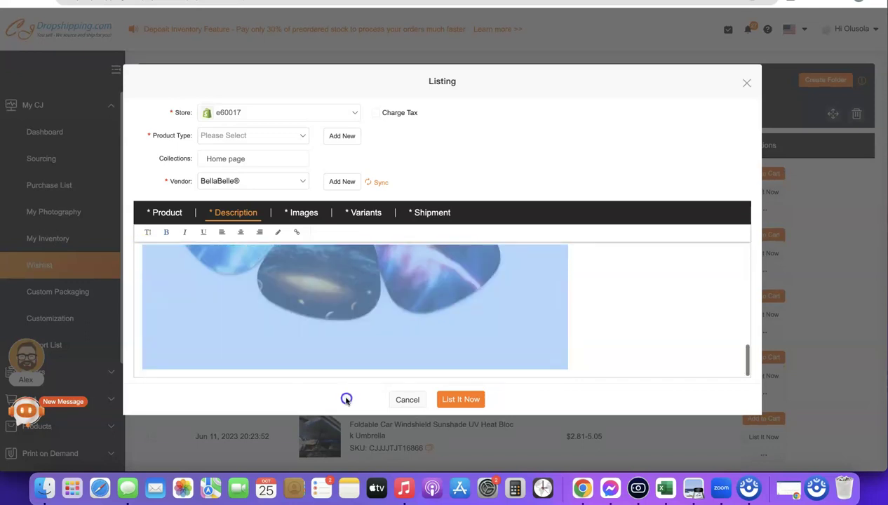
{"action": "key", "text": "BackSpace"}
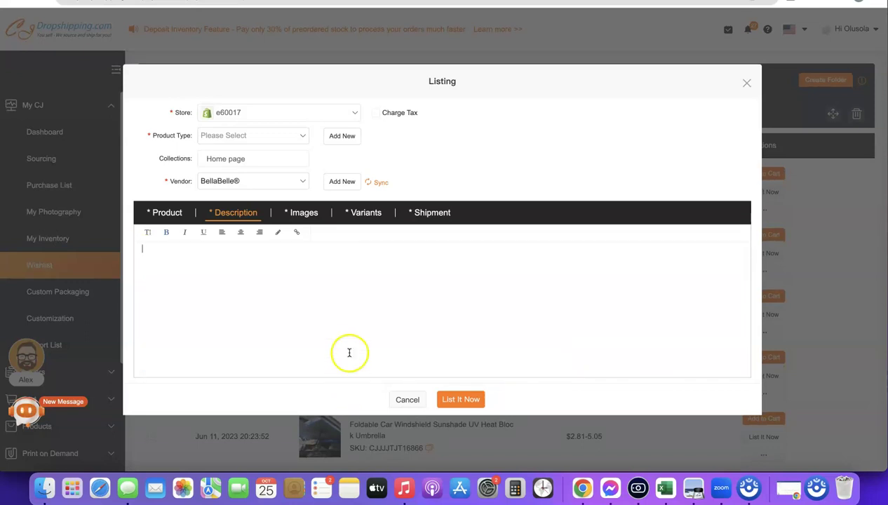
{"action": "left_click", "coordinate": [304, 213]}
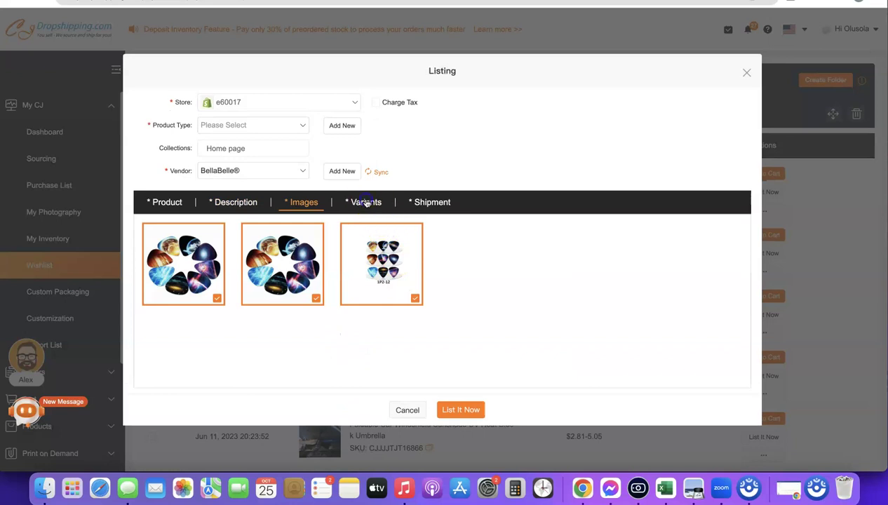
Step: Tick the guitar pick's single variant and show the shipping options, defaulting to Jewel Shipping
{"action": "left_click", "coordinate": [366, 203]}
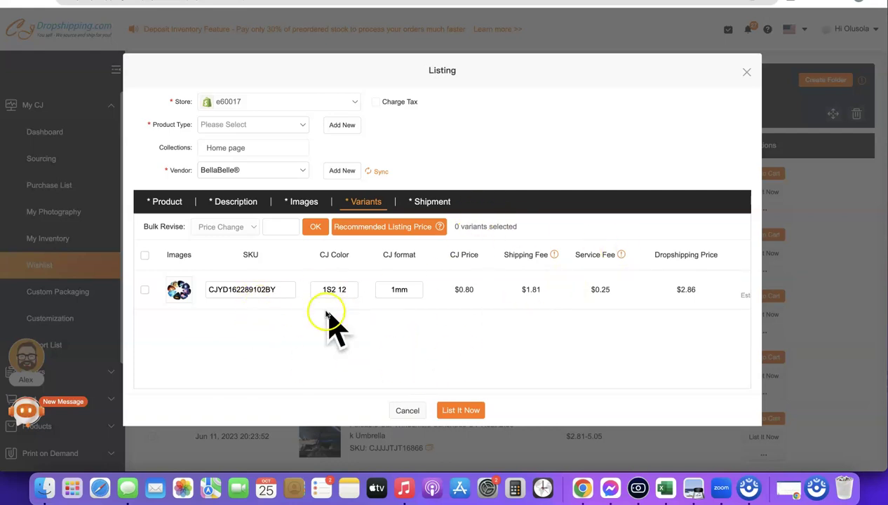
{"action": "left_click", "coordinate": [144, 290]}
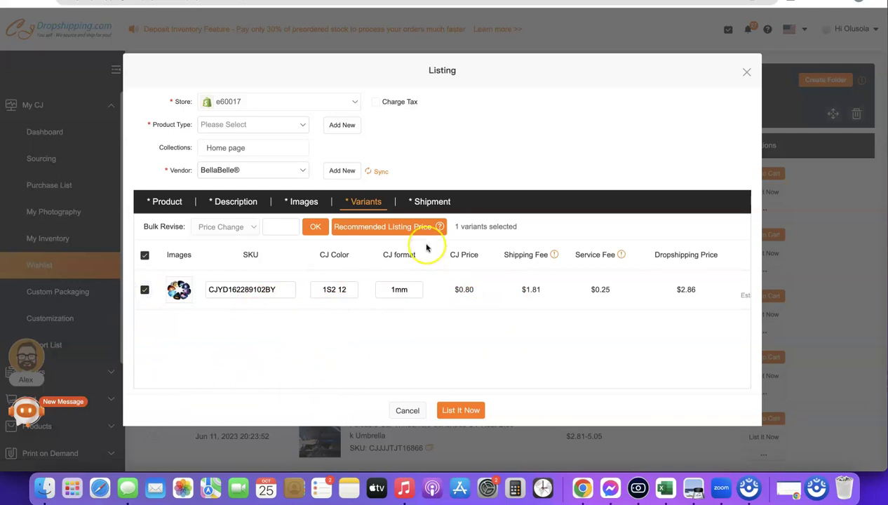
{"action": "left_click", "coordinate": [433, 202]}
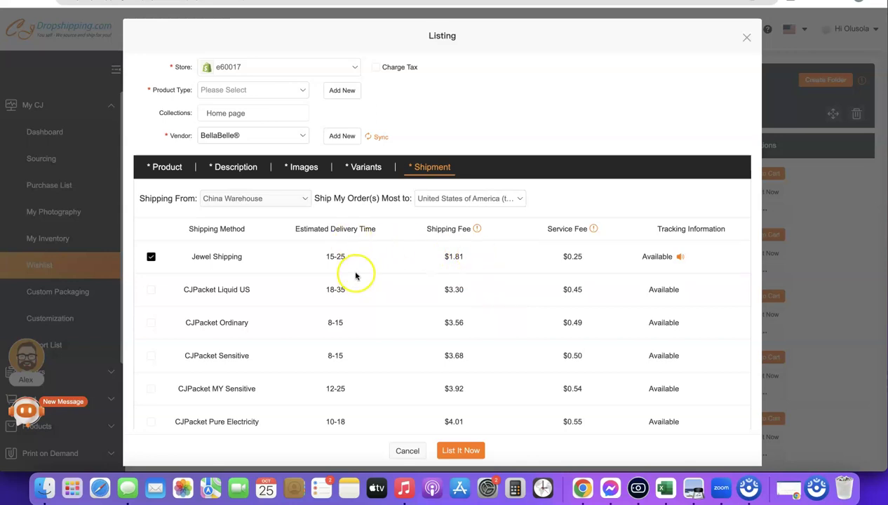
Step: Choose CJPacket Ordinary ($3.56, 8–15 days) instead of Jewel Shipping for shipment
{"action": "scroll", "coordinate": [382, 257], "scroll_direction": "down", "scroll_amount": 2}
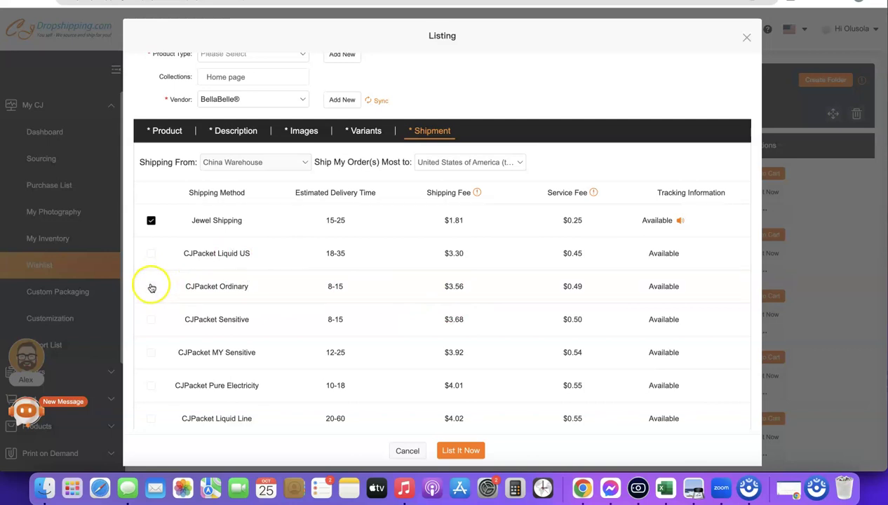
{"action": "scroll", "coordinate": [417, 254], "scroll_direction": "down", "scroll_amount": 1}
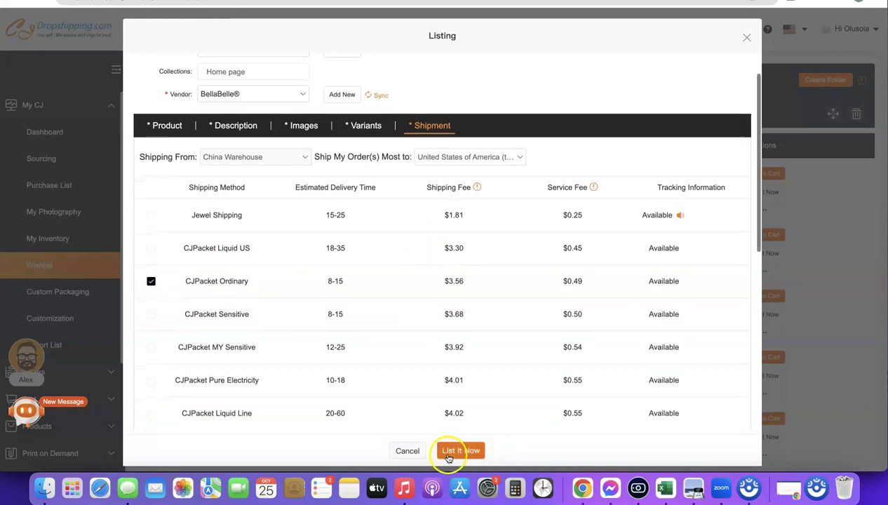
{"action": "scroll", "coordinate": [450, 397], "scroll_direction": "up", "scroll_amount": 2}
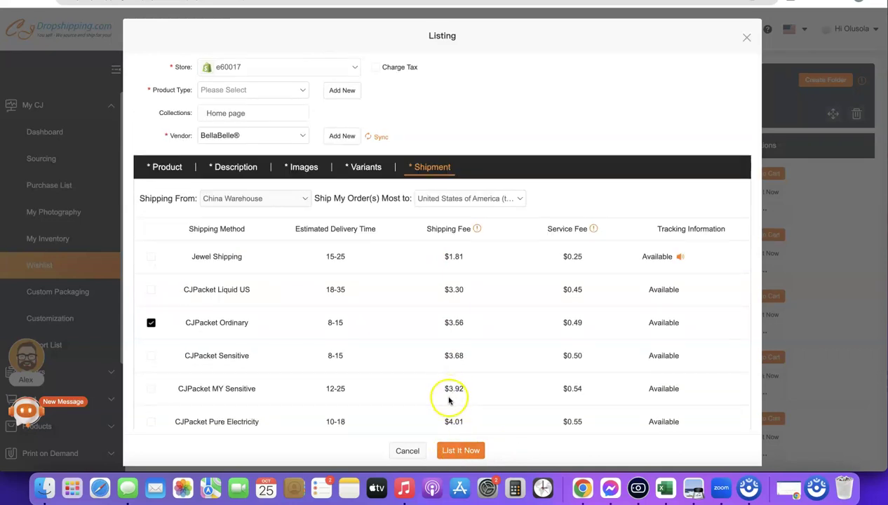
{"action": "scroll", "coordinate": [361, 333], "scroll_direction": "down", "scroll_amount": 1}
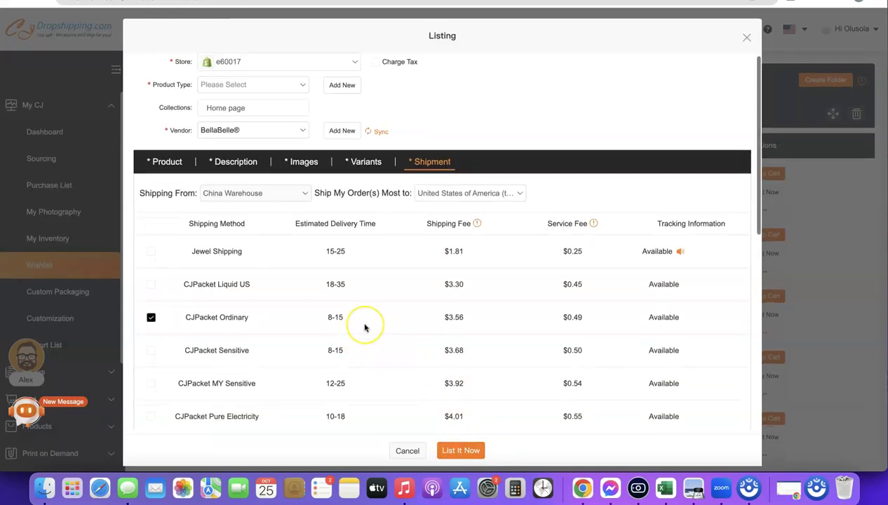
{"action": "scroll", "coordinate": [365, 327], "scroll_direction": "down", "scroll_amount": 5}
{"action": "scroll", "coordinate": [364, 327], "scroll_direction": "up", "scroll_amount": 5}
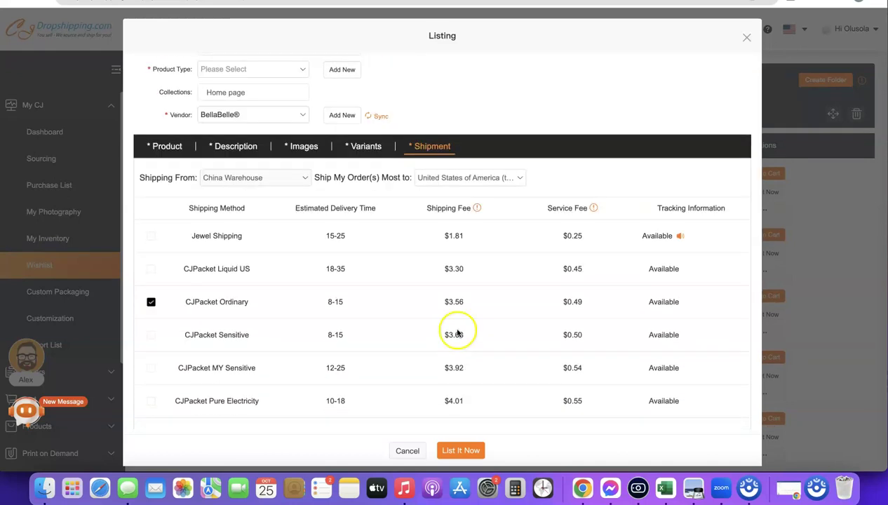
Step: Set the guitar pick variant's selling price to 15 USD
{"action": "left_click", "coordinate": [365, 146]}
{"action": "scroll", "coordinate": [503, 287], "scroll_direction": "right", "scroll_amount": 5}
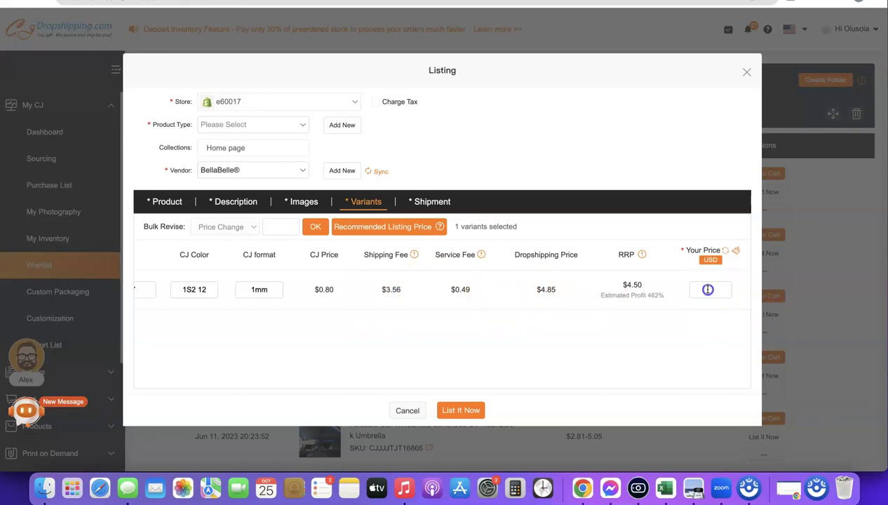
{"action": "left_click", "coordinate": [708, 289]}
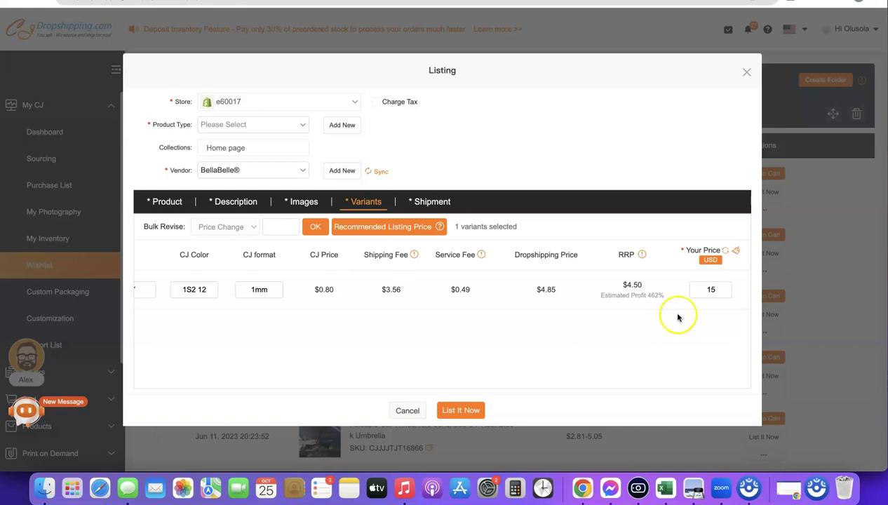
{"action": "left_click", "coordinate": [720, 319]}
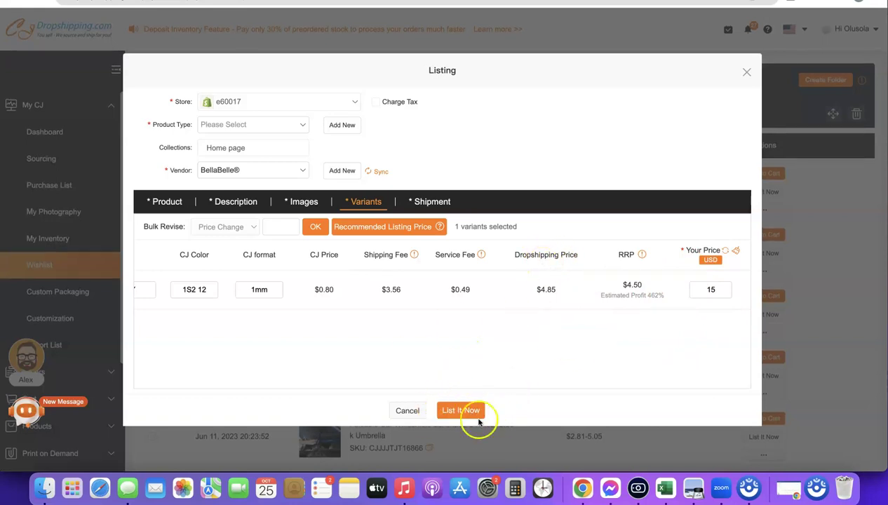
Step: Set product type to Home & accessories, list the product, and view it in the store
{"action": "left_click", "coordinate": [276, 128]}
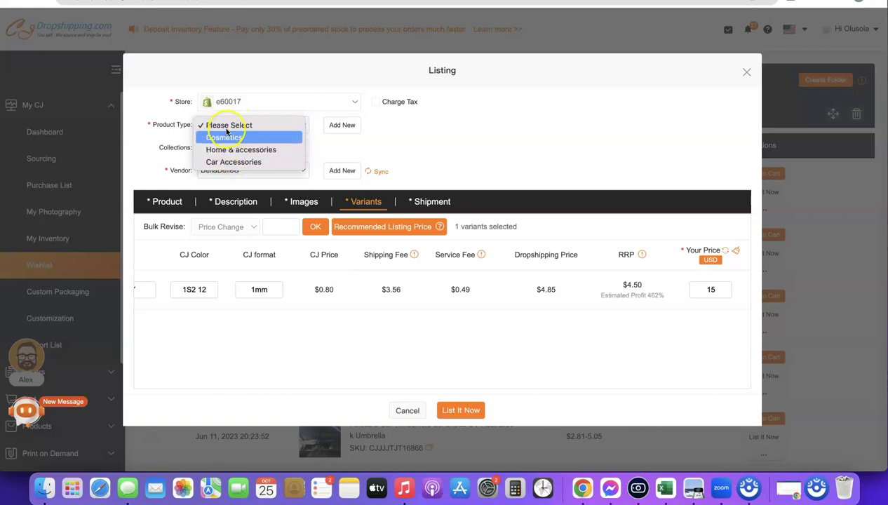
{"action": "left_click", "coordinate": [226, 152]}
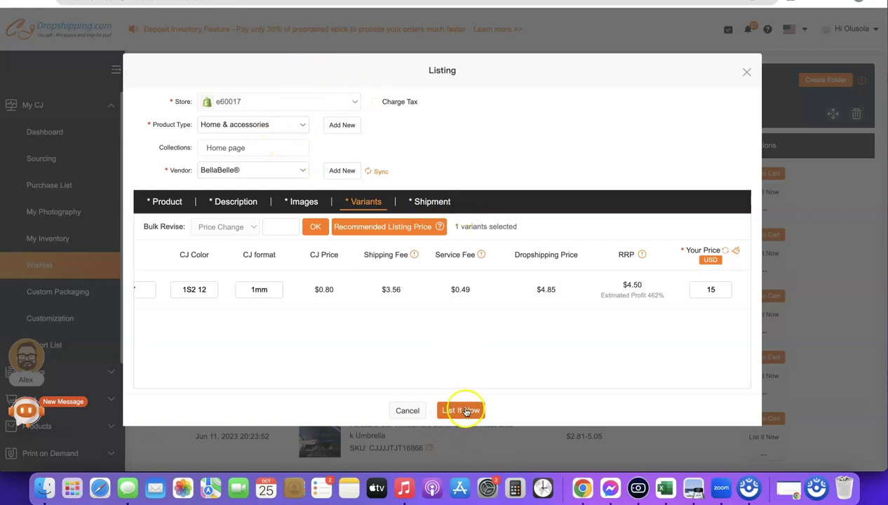
{"action": "left_click", "coordinate": [465, 412]}
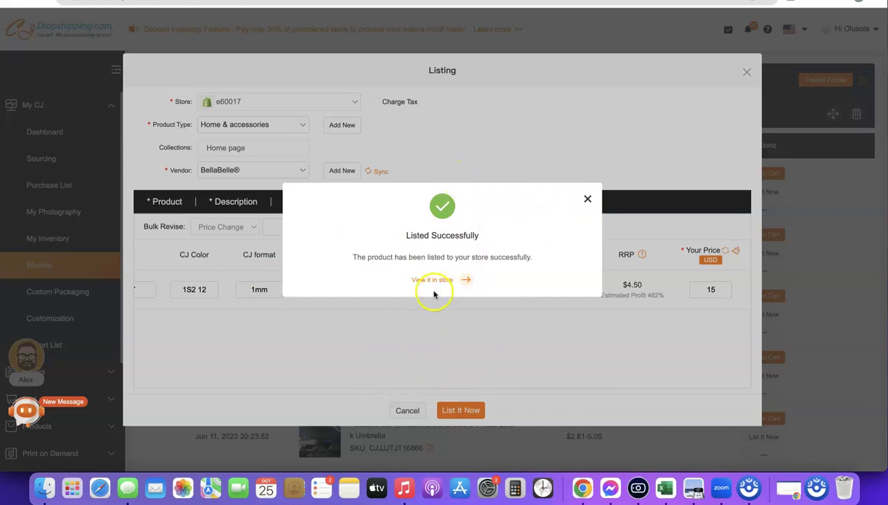
{"action": "left_click", "coordinate": [432, 282]}
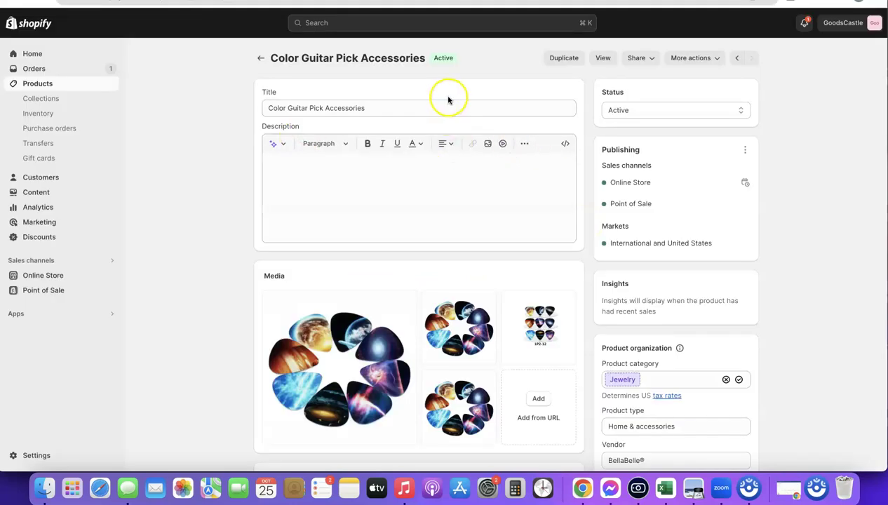
{"action": "scroll", "coordinate": [452, 113], "scroll_direction": "down", "scroll_amount": 5}
{"action": "scroll", "coordinate": [451, 211], "scroll_direction": "up", "scroll_amount": 5}
{"action": "left_click", "coordinate": [302, 181]}
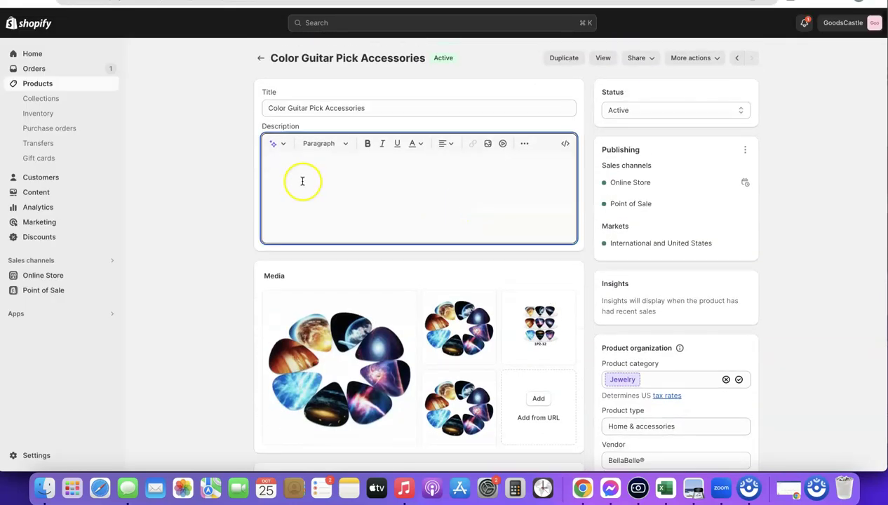
{"action": "scroll", "coordinate": [370, 173], "scroll_direction": "down", "scroll_amount": 3}
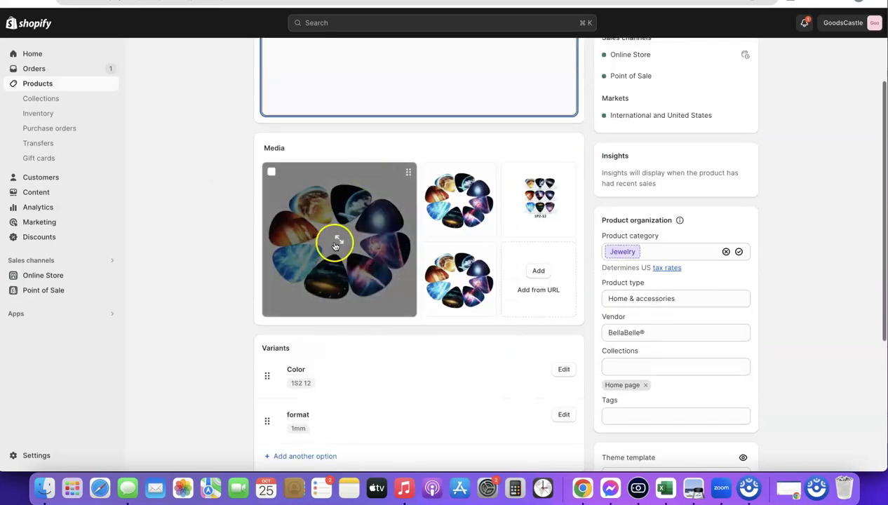
{"action": "scroll", "coordinate": [422, 199], "scroll_direction": "down", "scroll_amount": 2}
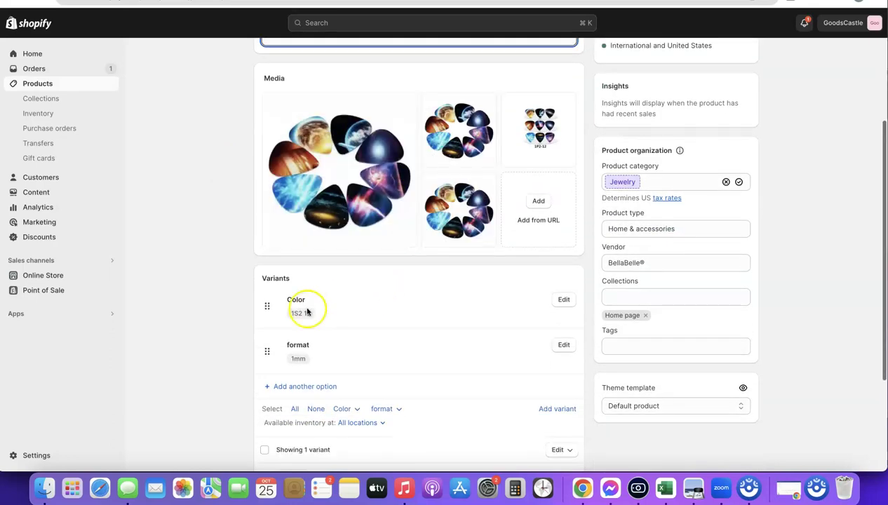
{"action": "scroll", "coordinate": [395, 290], "scroll_direction": "down", "scroll_amount": 4}
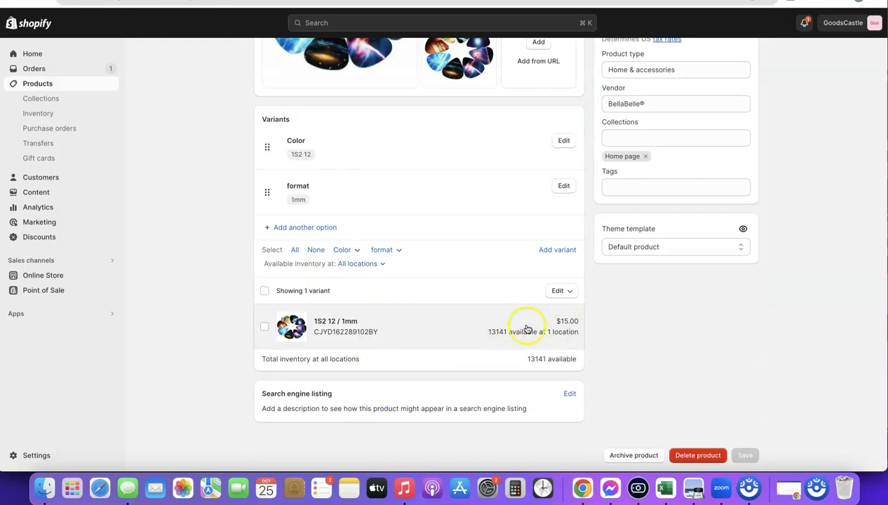
{"action": "scroll", "coordinate": [527, 328], "scroll_direction": "up", "scroll_amount": 10}
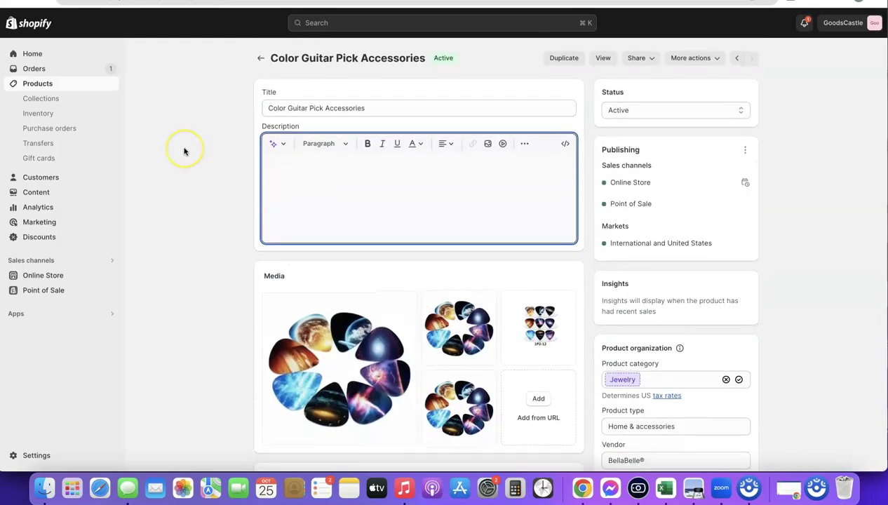